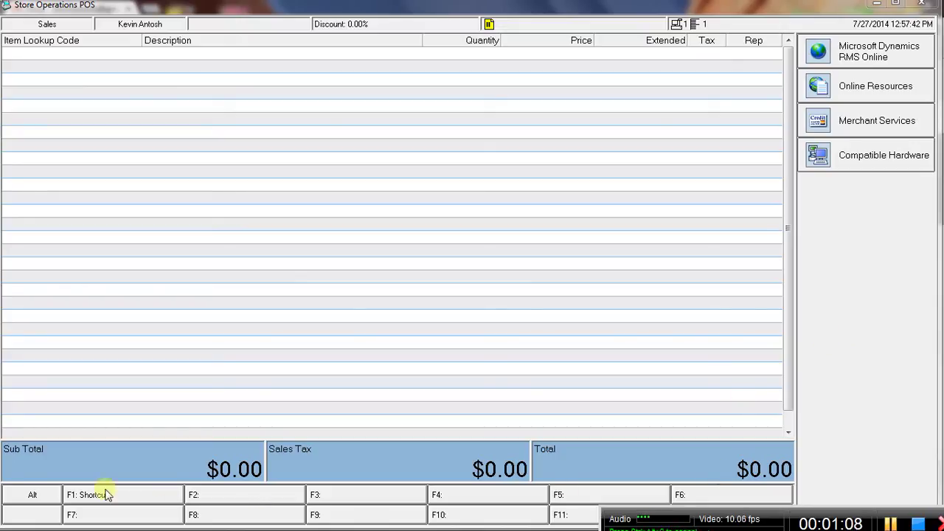
pyautogui.click(26, 519)
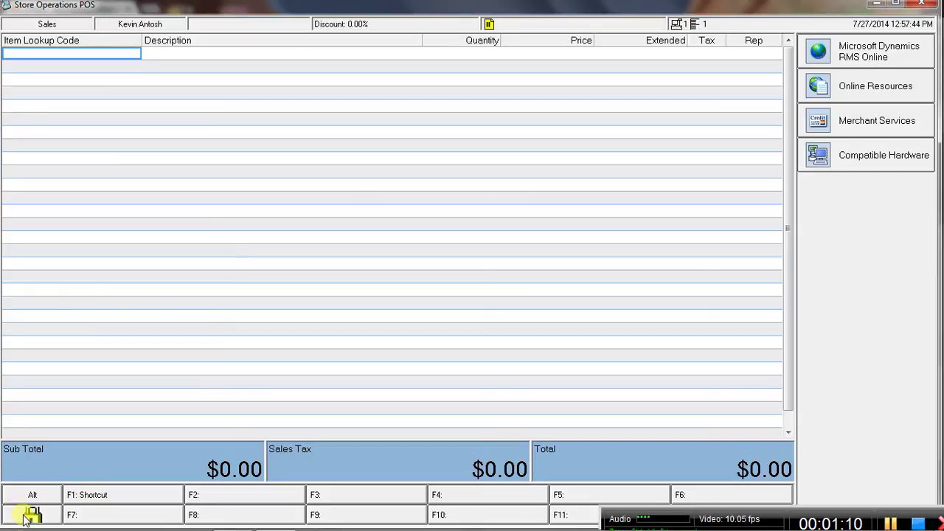
pyautogui.click(25, 517)
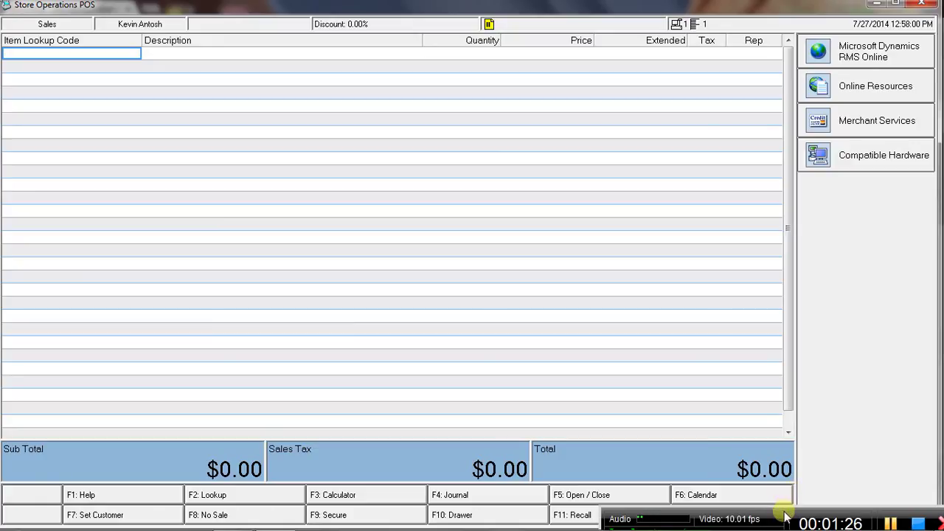
pyautogui.moveTo(784, 514); pyautogui.dragTo(786, 527)
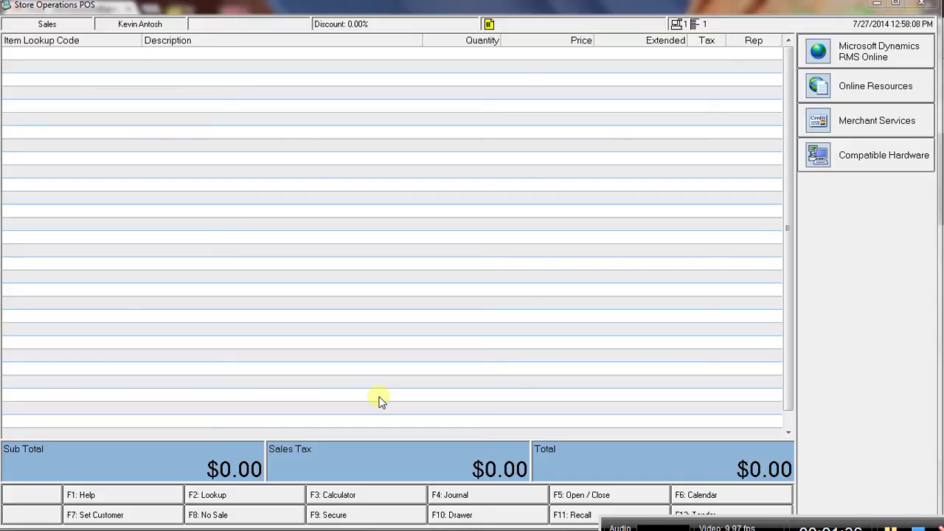
# - View the daily sales graph report grouped by Hourly Counts, and close the report
pyautogui.press('shift')
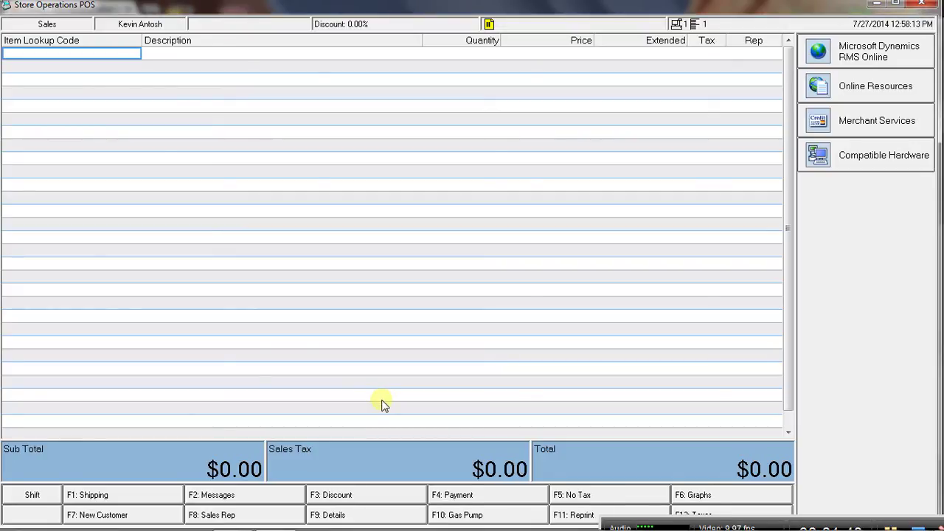
pyautogui.hotkey('shift', 'F6')
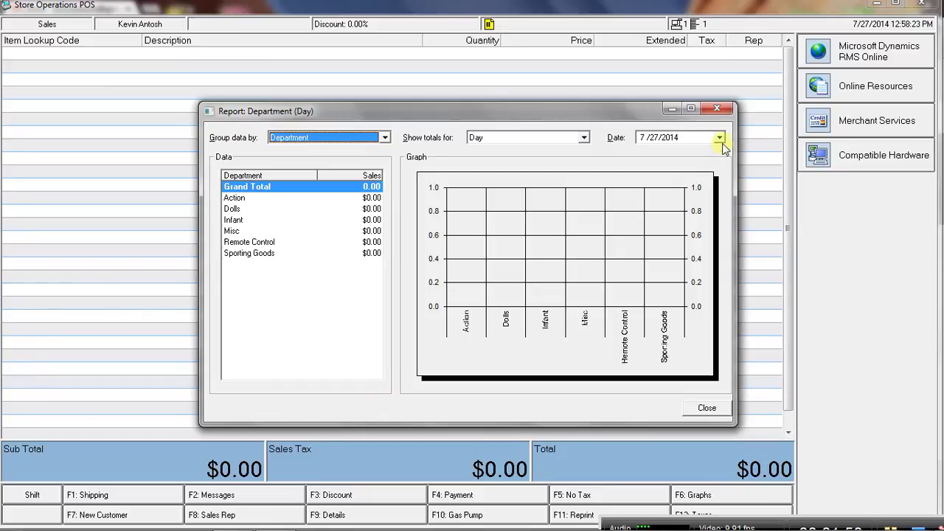
pyautogui.click(385, 138)
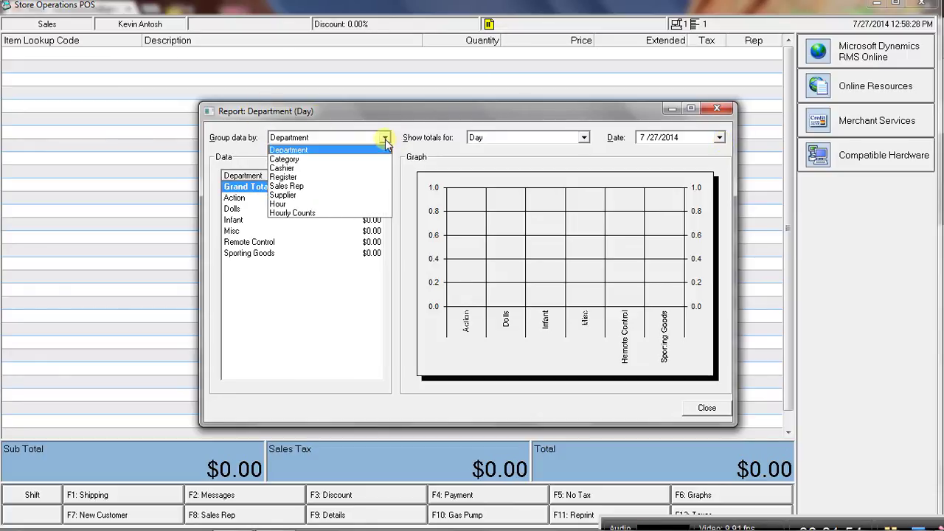
pyautogui.click(329, 213)
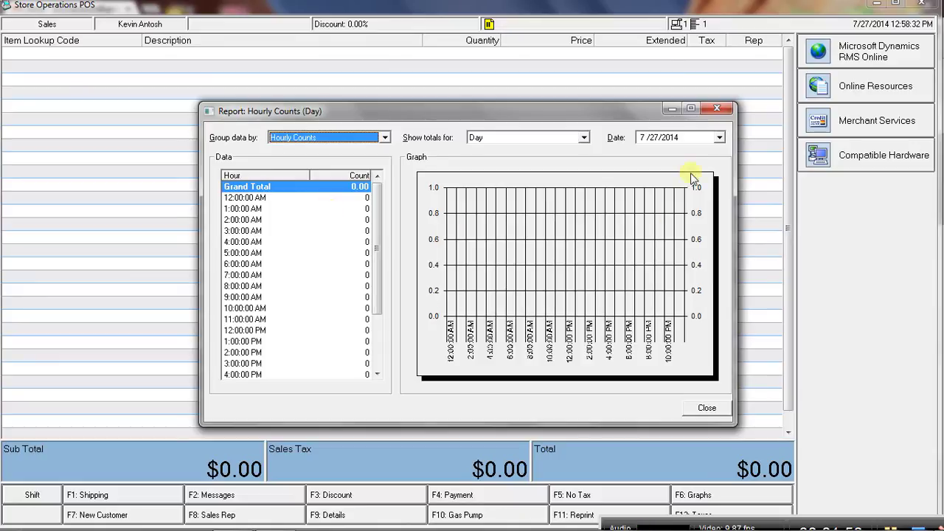
pyautogui.click(718, 109)
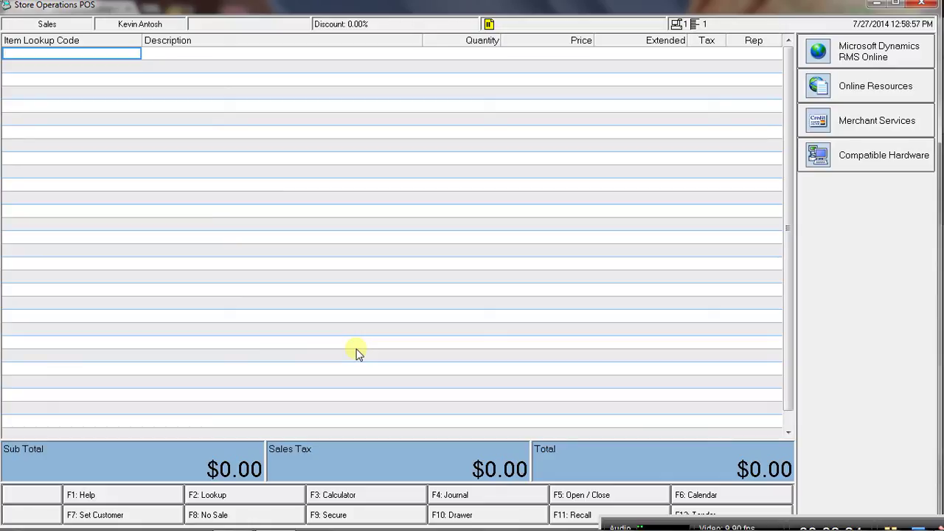
# - Show the touchscreen keyboard through the screen's display properties and apply the setting
pyautogui.press('shift')
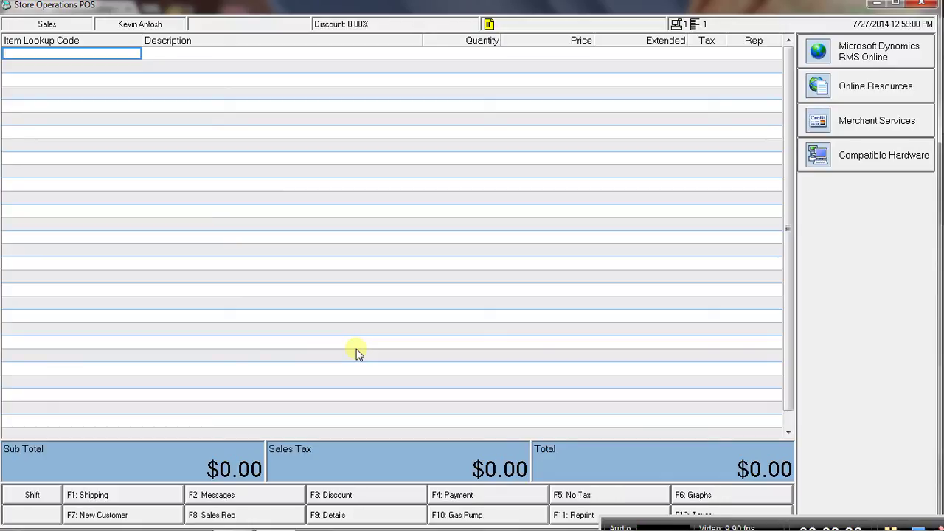
pyautogui.press('ctrl')
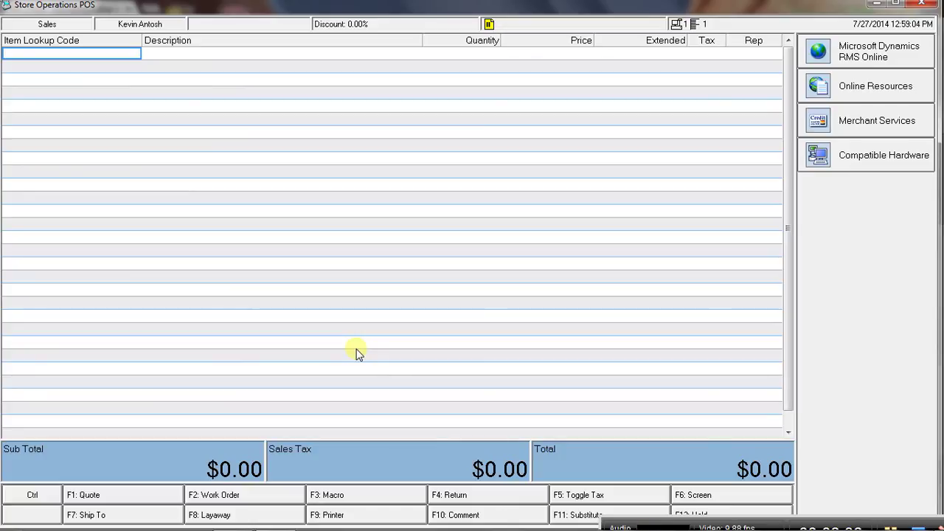
pyautogui.hotkey('ctrl', 'F6')
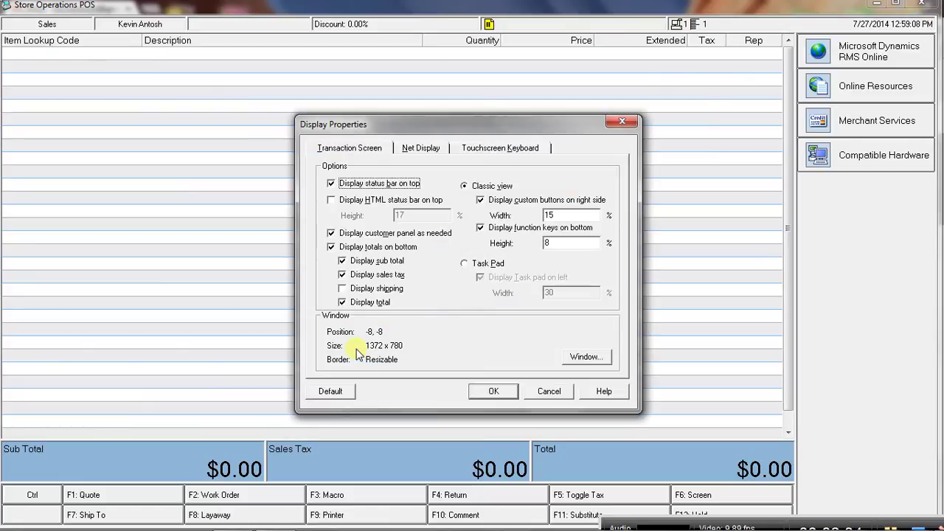
pyautogui.click(511, 150)
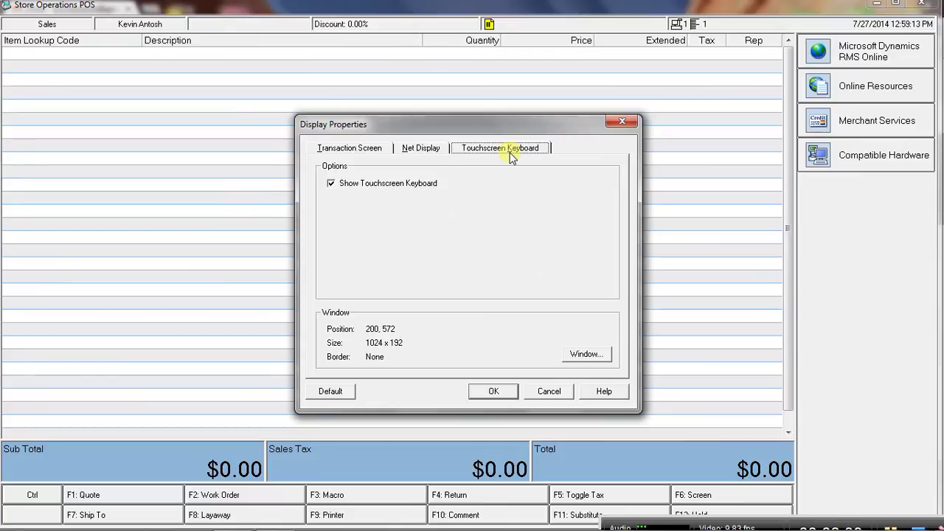
pyautogui.click(331, 185)
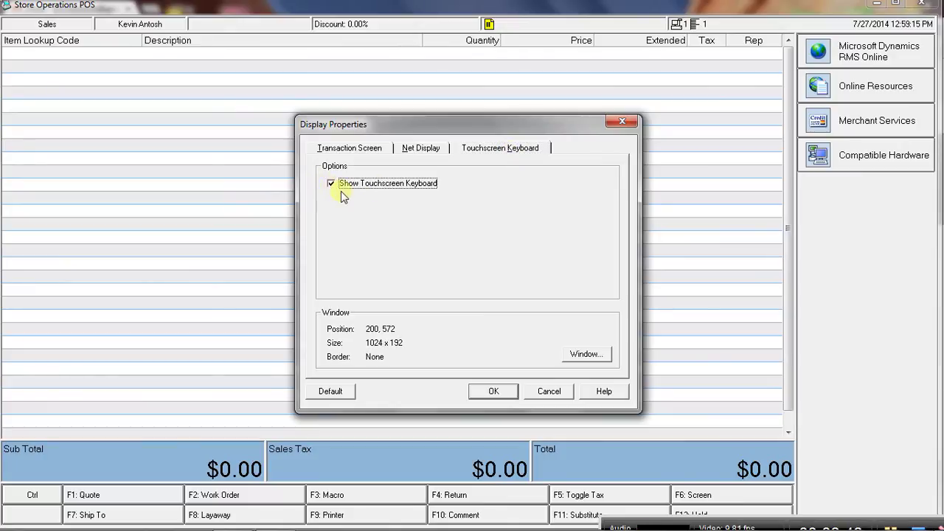
pyautogui.click(481, 394)
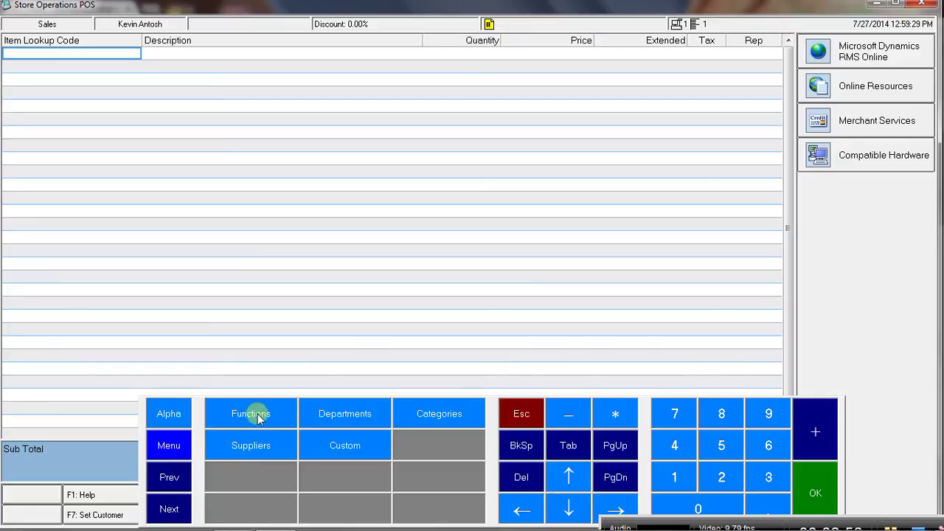
# - Try the touchscreen keyboard's Suppliers page and its alphabetic layout, entering eeee as the item lookup code and clearing it
pyautogui.click(270, 447)
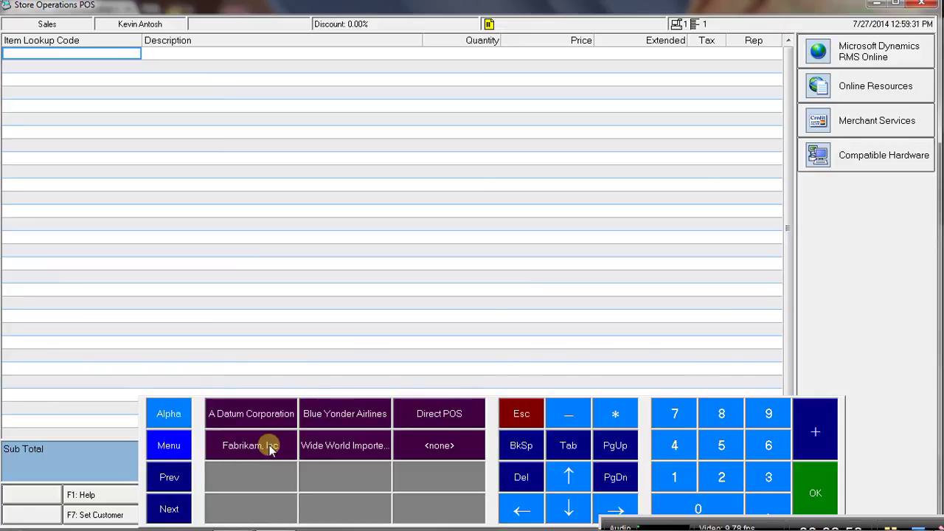
pyautogui.click(168, 447)
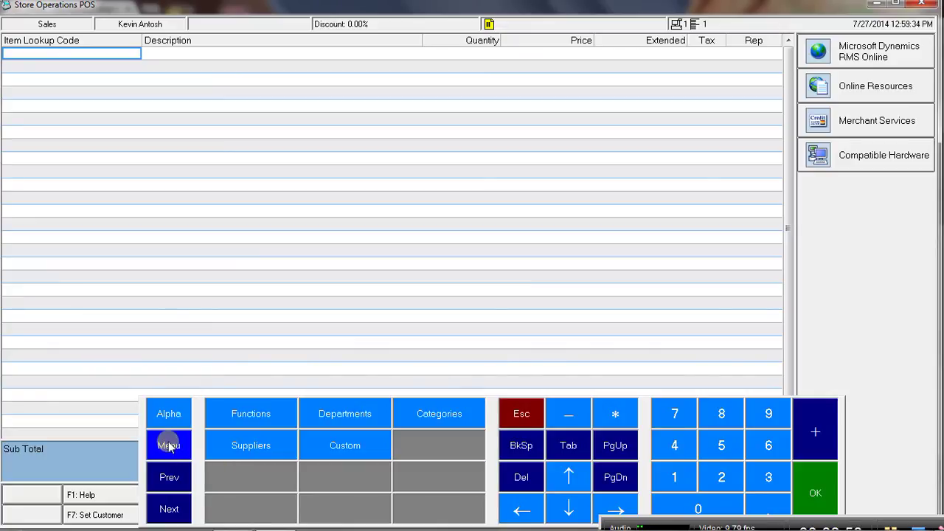
pyautogui.click(169, 413)
pyautogui.click(322, 442)
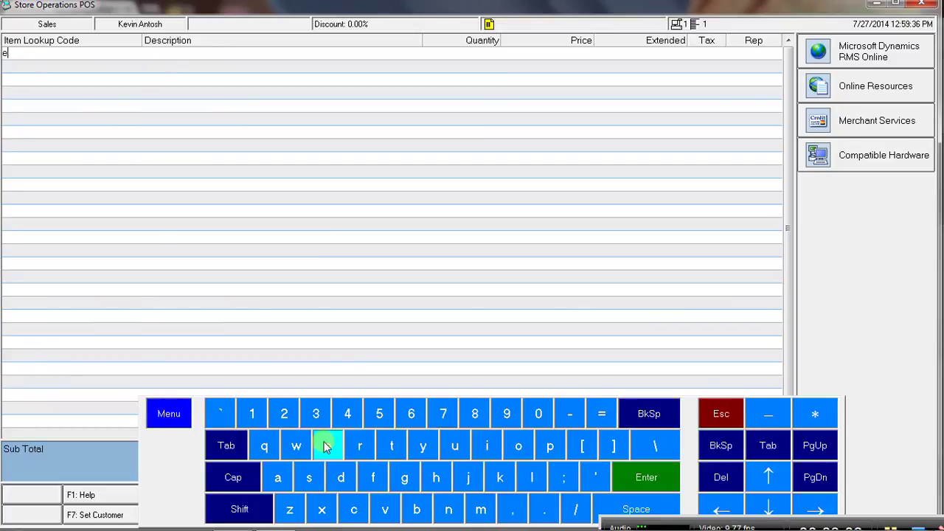
pyautogui.click(322, 442)
pyautogui.click(322, 443)
pyautogui.click(322, 442)
pyautogui.click(167, 413)
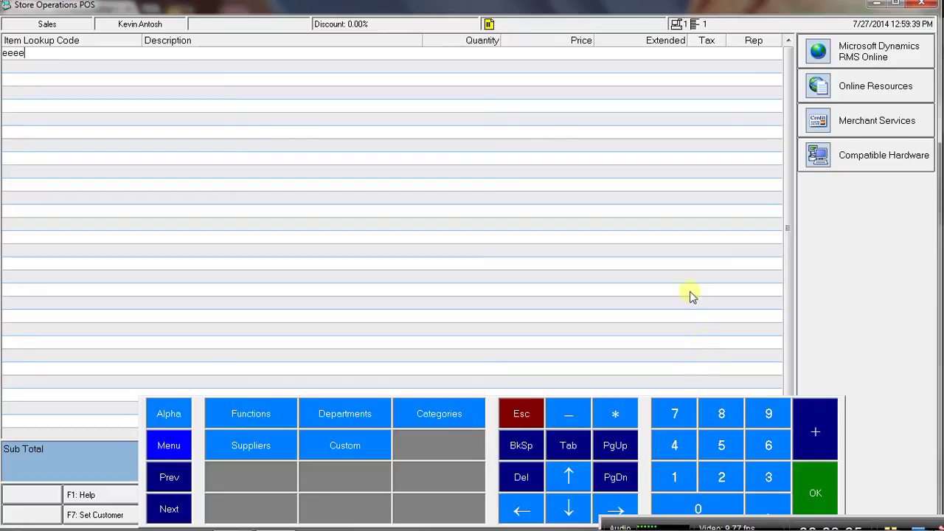
pyautogui.press('Escape')
# - Look up the list of all items and close it without choosing one
pyautogui.press('F2')
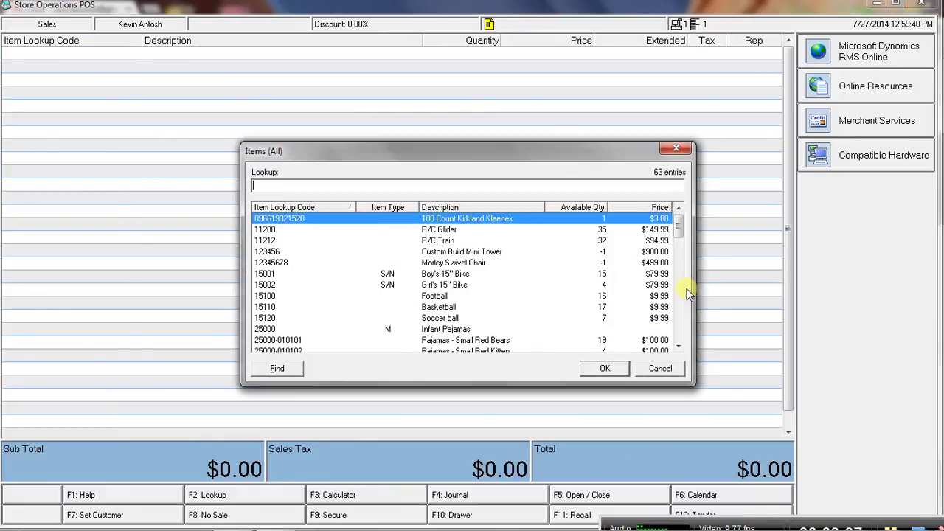
pyautogui.click(661, 369)
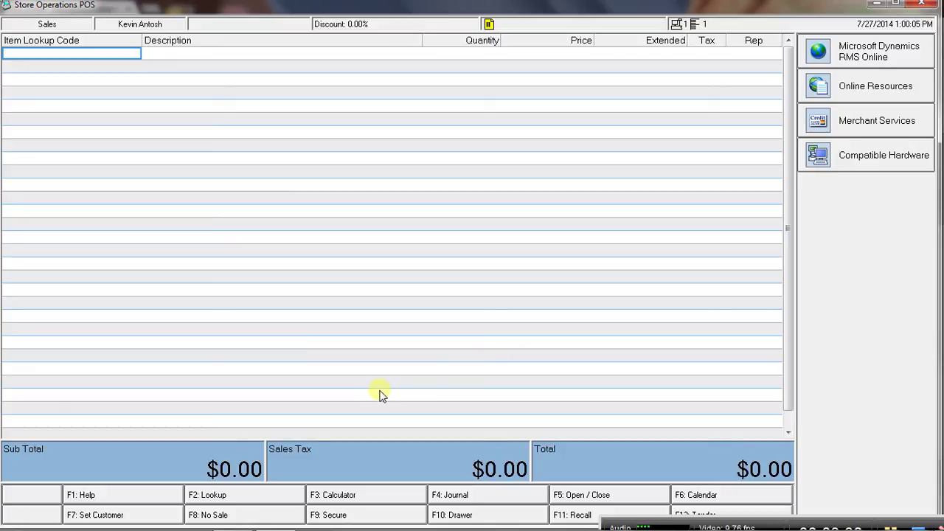
# - Set up a new macro recording assigned to Alt-F2 with the caption "Name it whatever you want"
pyautogui.press('shift')
pyautogui.press('ctrl')
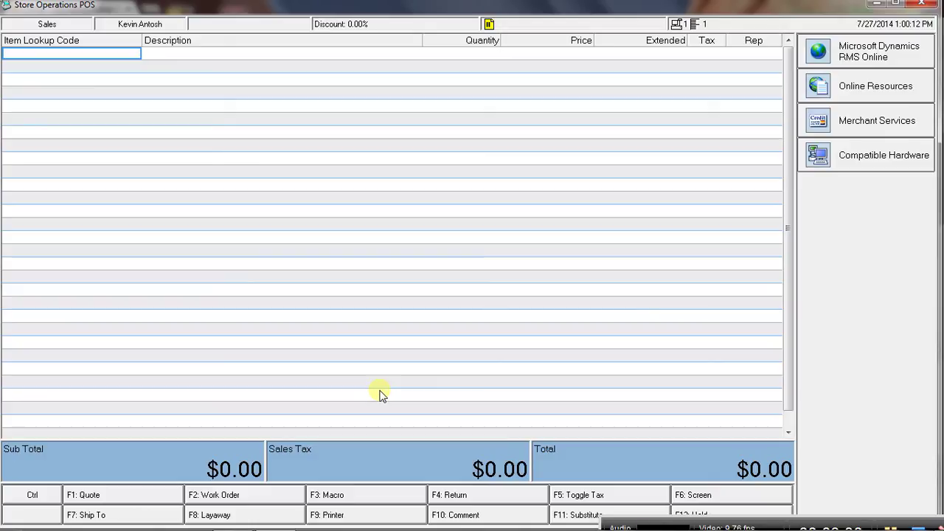
pyautogui.hotkey('ctrl', 'F3')
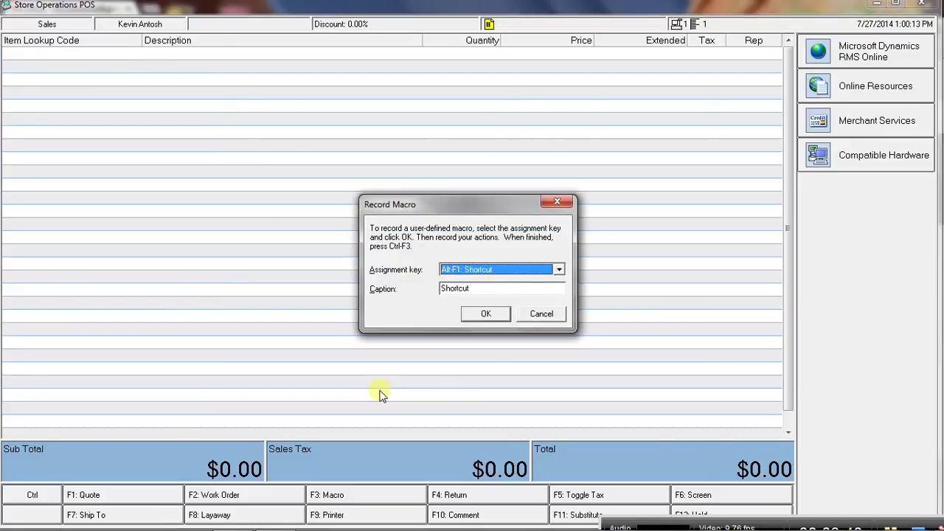
pyautogui.click(559, 269)
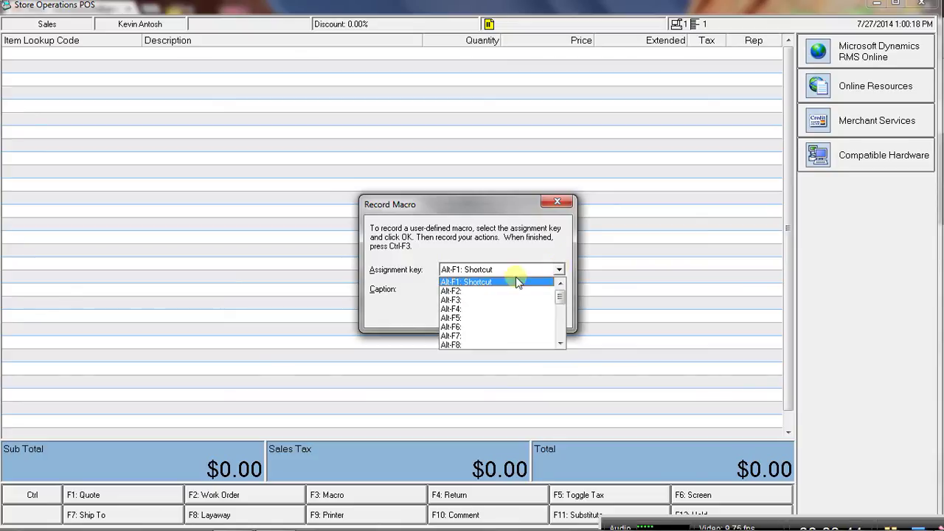
pyautogui.click(499, 289)
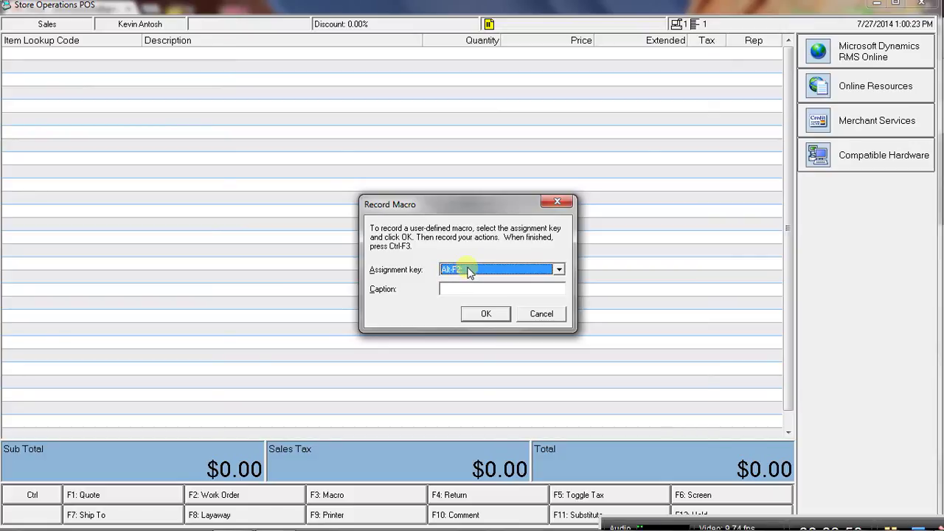
pyautogui.click(456, 289)
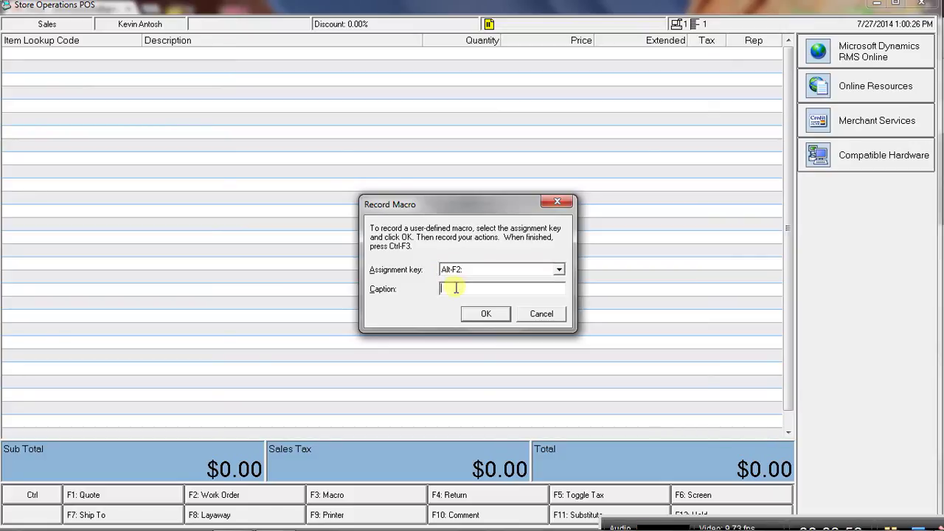
pyautogui.write('Name it whatever')
pyautogui.press('BackSpace')
pyautogui.press('BackSpace')
pyautogui.write('r you want')
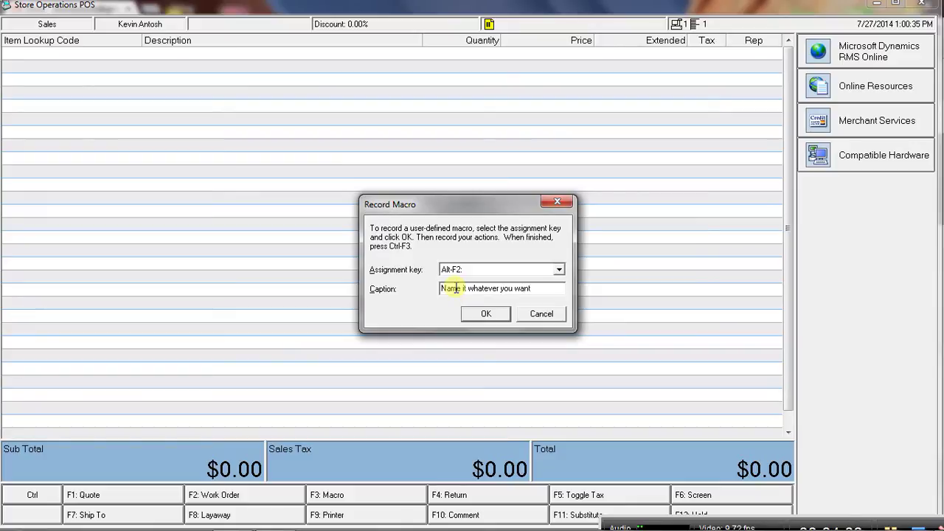
# - Shorten the Alt-F2 macro's caption to "Name it" and cancel the macro recording
pyautogui.press('BackSpace')
pyautogui.press('BackSpace')
pyautogui.press('BackSpace')
pyautogui.press('BackSpace')
pyautogui.press('BackSpace')
pyautogui.press('BackSpace')
pyautogui.press('BackSpace')
pyautogui.press('BackSpace')
pyautogui.press('BackSpace')
pyautogui.press('BackSpace')
pyautogui.press('BackSpace')
pyautogui.press('BackSpace')
pyautogui.press('BackSpace')
pyautogui.press('BackSpace')
pyautogui.press('BackSpace')
pyautogui.press('BackSpace')
pyautogui.press('BackSpace')
pyautogui.press('BackSpace')
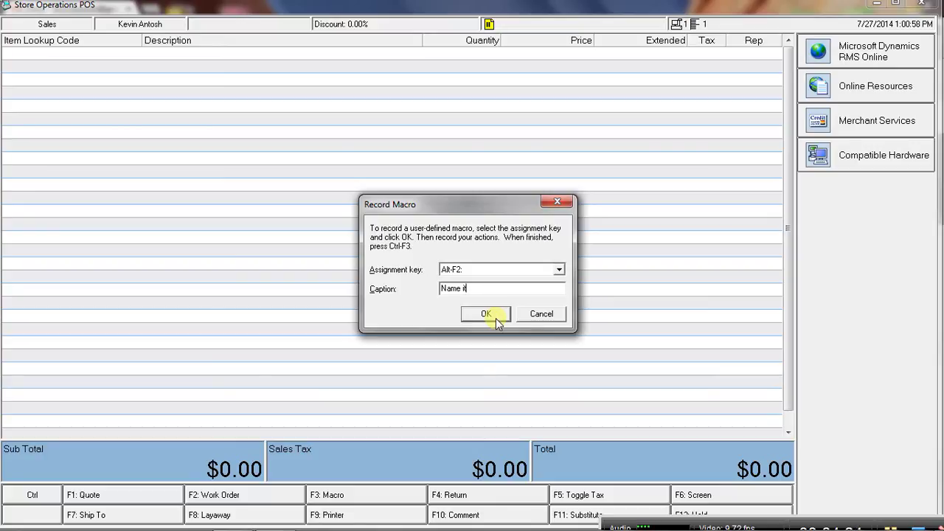
pyautogui.click(541, 314)
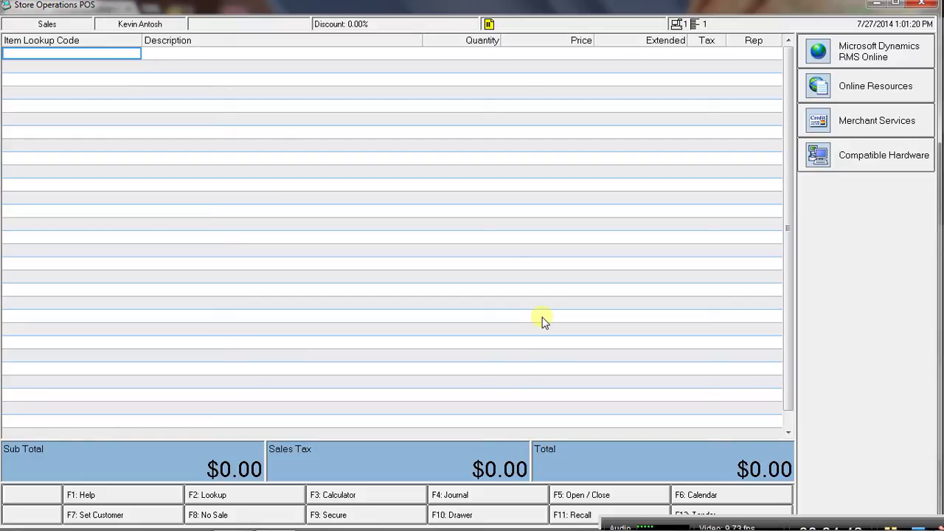
# - Review the Transaction Screen and Net Display properties, toggling the HTML status bar on and back off, and cancel the dialog
pyautogui.press('ctrl')
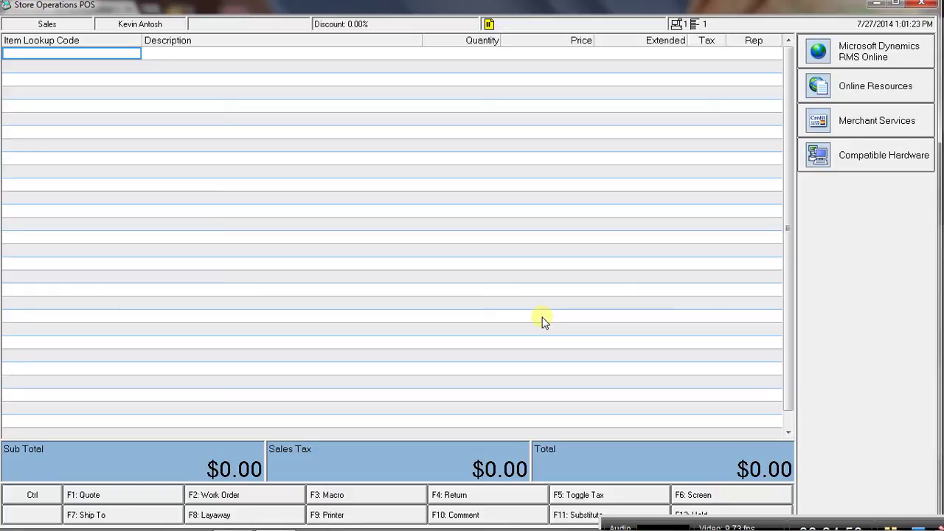
pyautogui.hotkey('ctrl', 'F6')
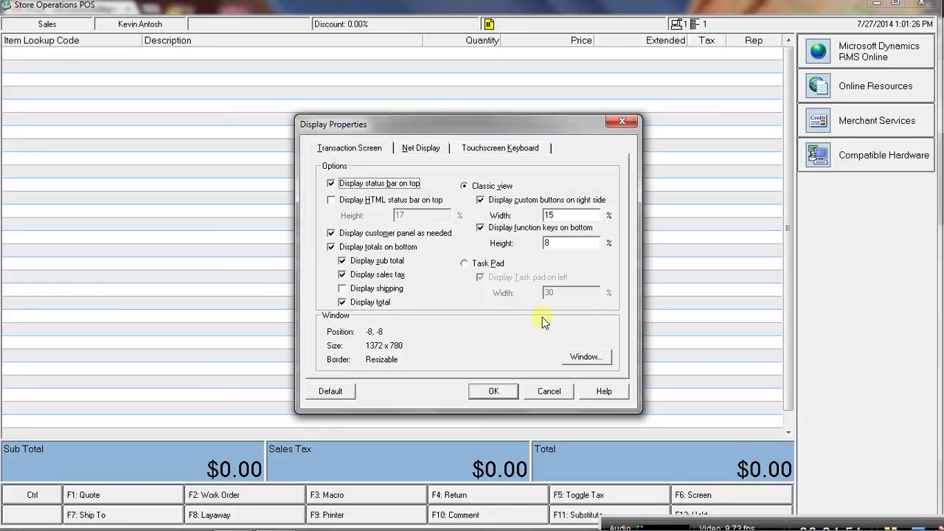
pyautogui.click(332, 200)
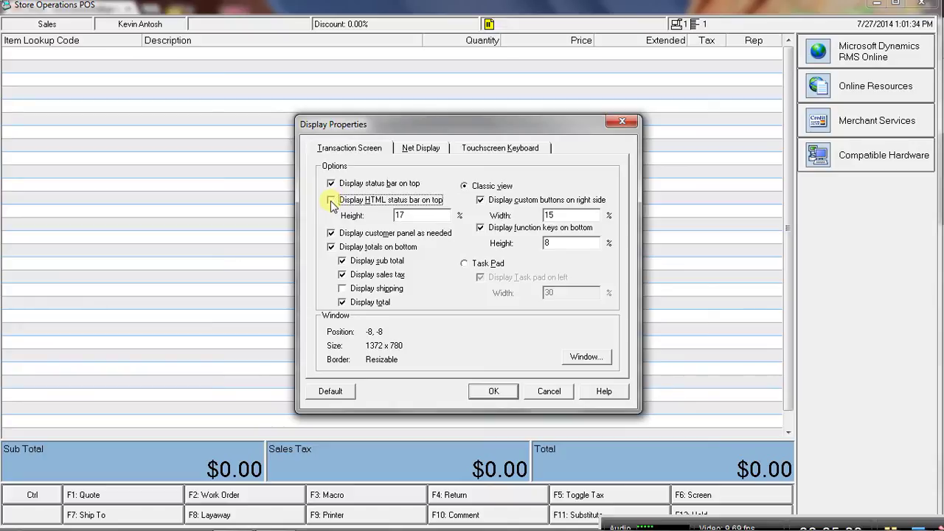
pyautogui.click(332, 202)
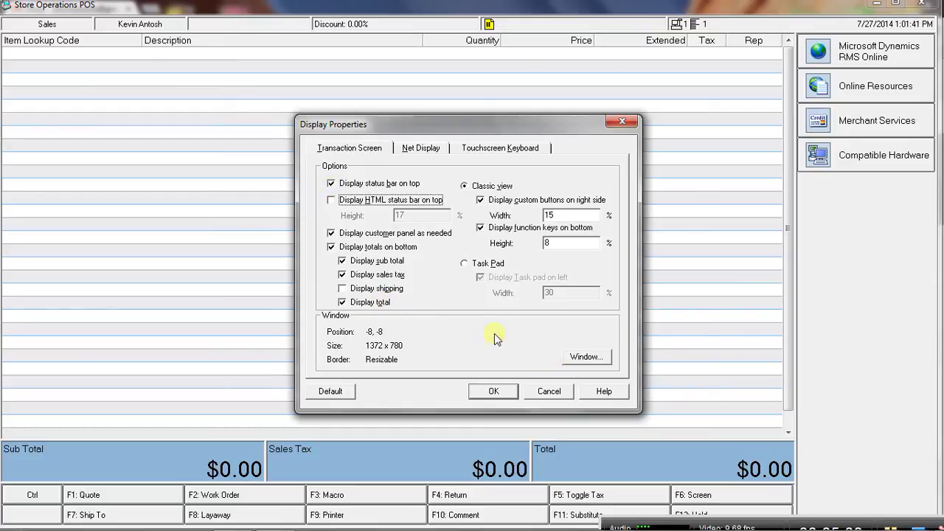
pyautogui.click(415, 150)
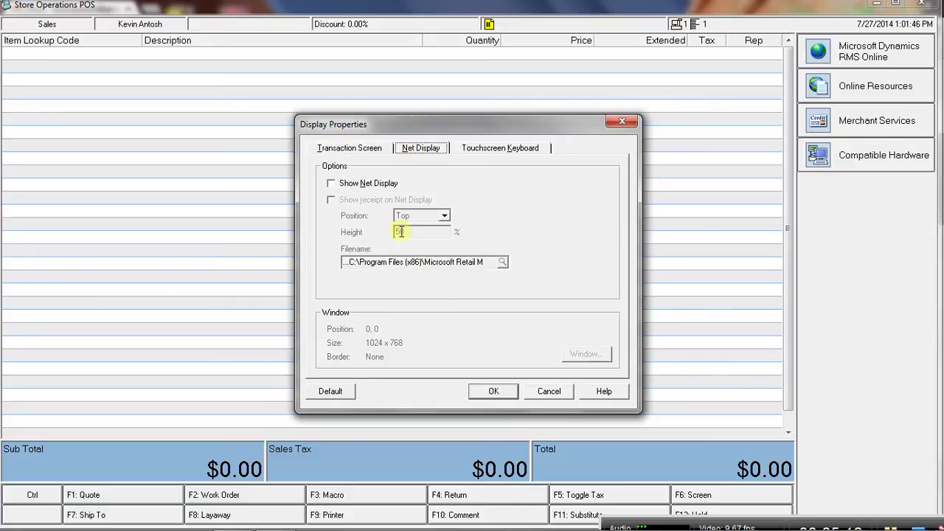
pyautogui.click(349, 149)
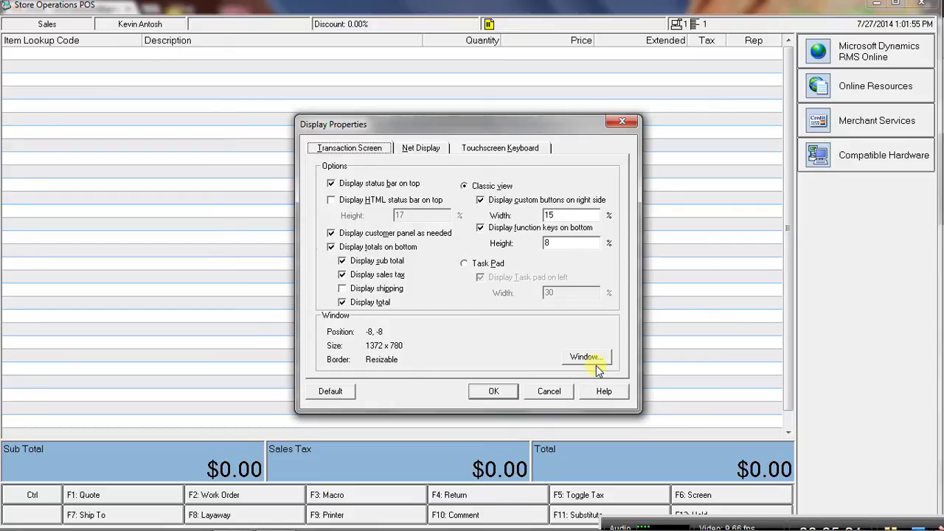
pyautogui.click(549, 394)
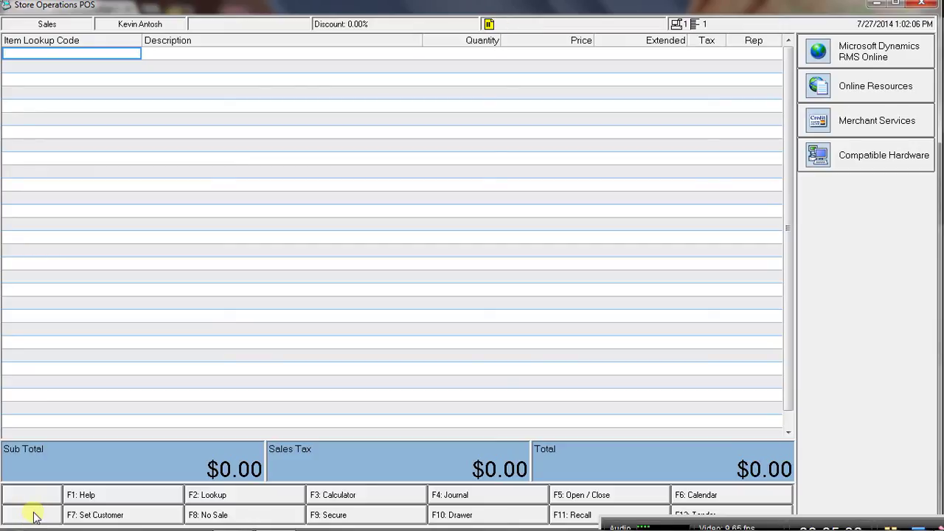
# - Display the Ctrl function set, and move the floating recorder bar clear of the POS function labels
pyautogui.press('ctrl')
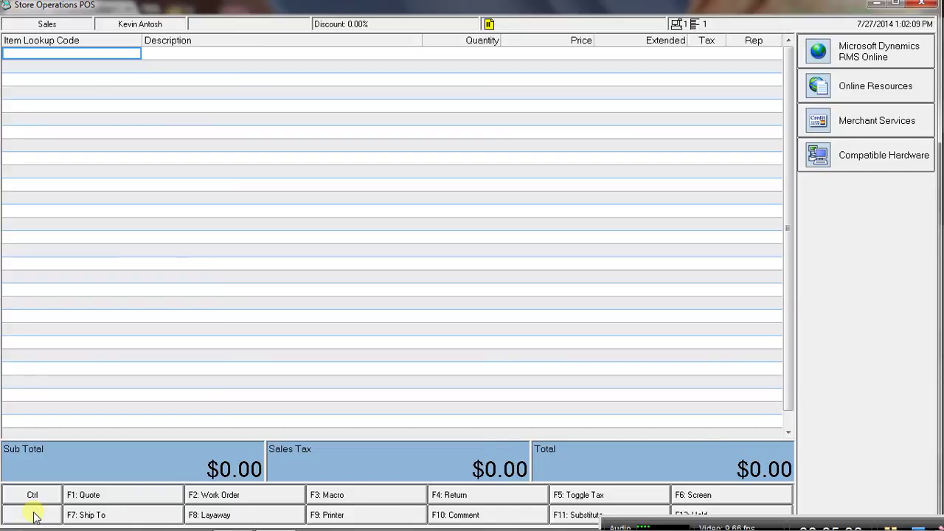
pyautogui.click(772, 528)
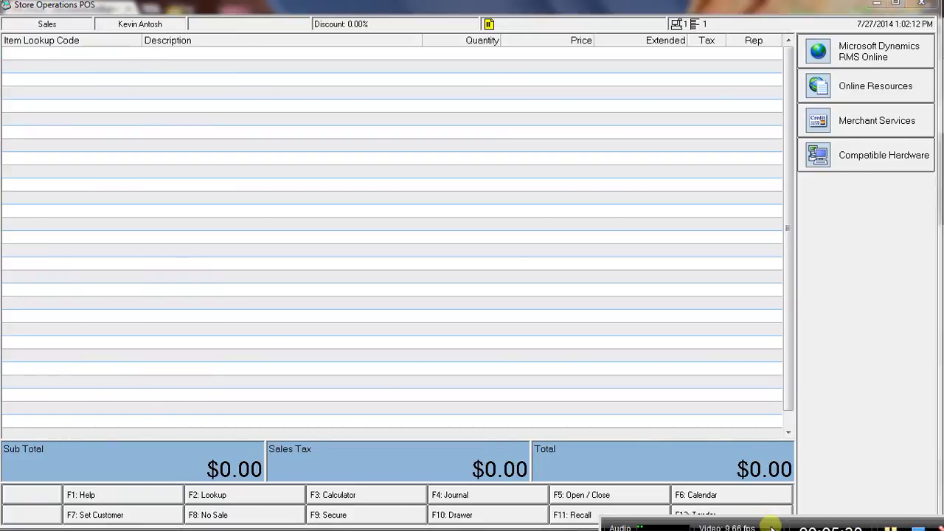
pyautogui.moveTo(772, 528); pyautogui.dragTo(939, 367)
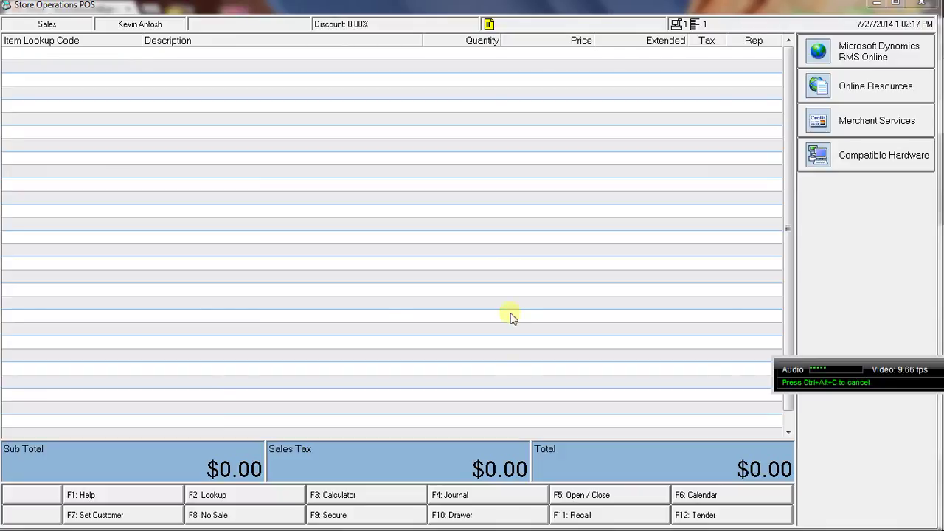
pyautogui.click(379, 318)
pyautogui.moveTo(130, 529)
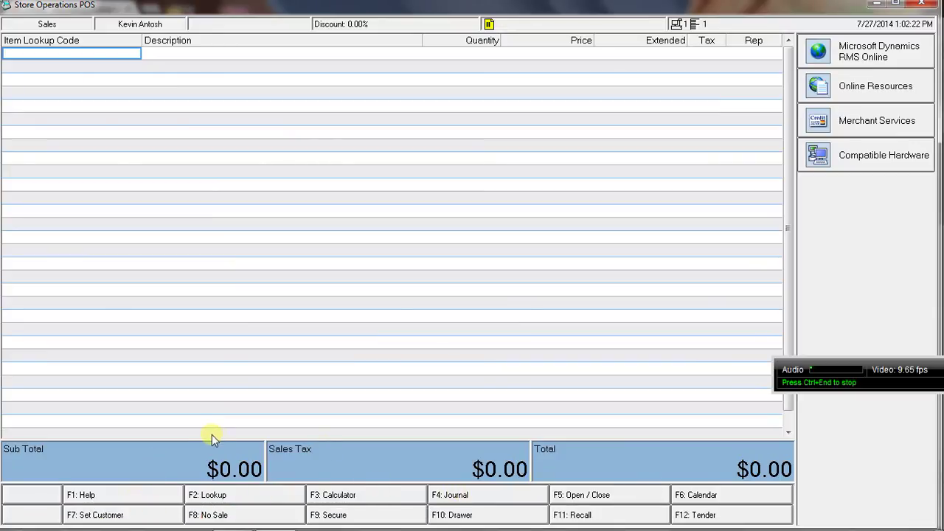
# - Review the Shift function set and the Alt function set, restoring the default functions after each
pyautogui.press('shift')
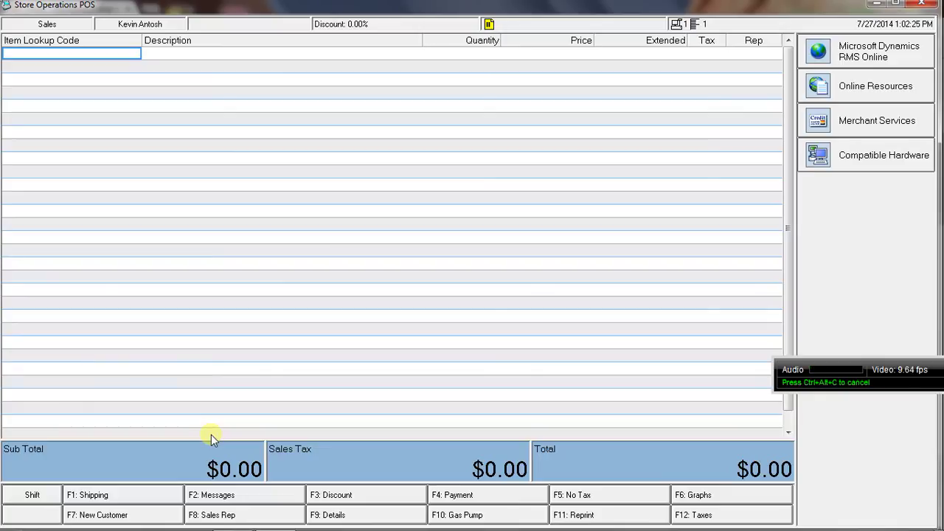
pyautogui.press('shift')
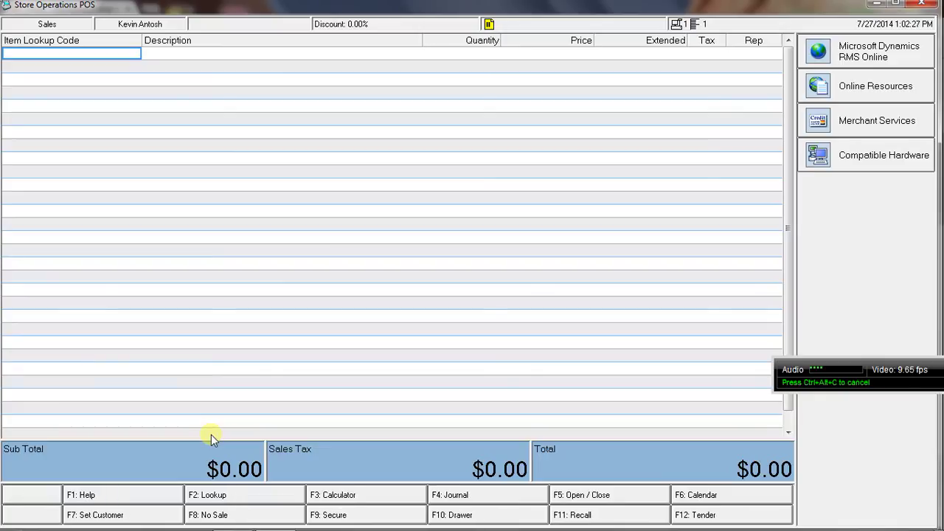
pyautogui.press('alt')
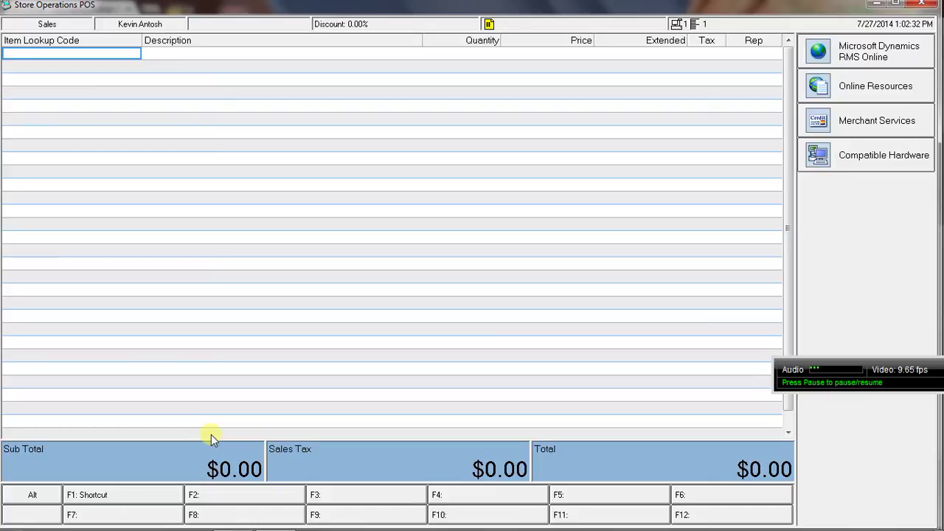
pyautogui.press('alt')
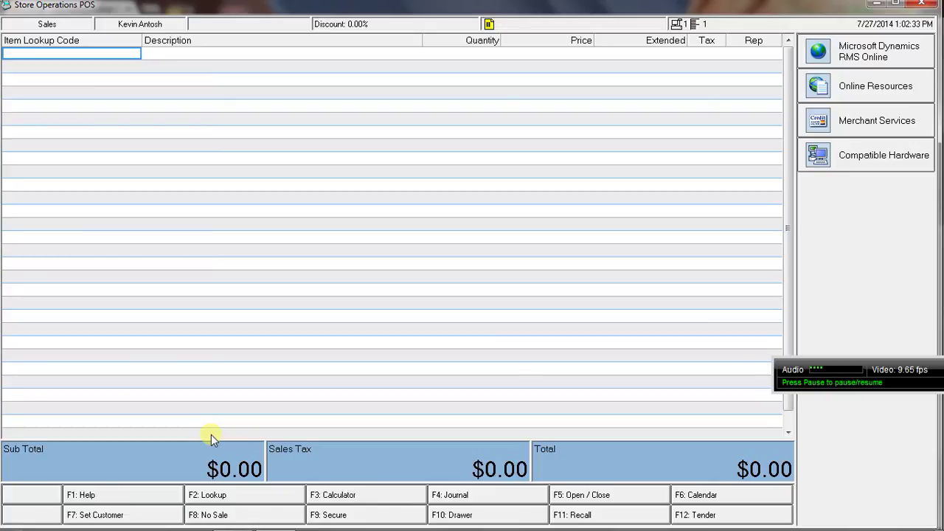
# - Compare the Ctrl, Shift and Alt function sets, ending with the Ctrl set and a return to the default functions
pyautogui.press('ctrl')
pyautogui.hotkey('ctrl', 'shift')
pyautogui.press('alt')
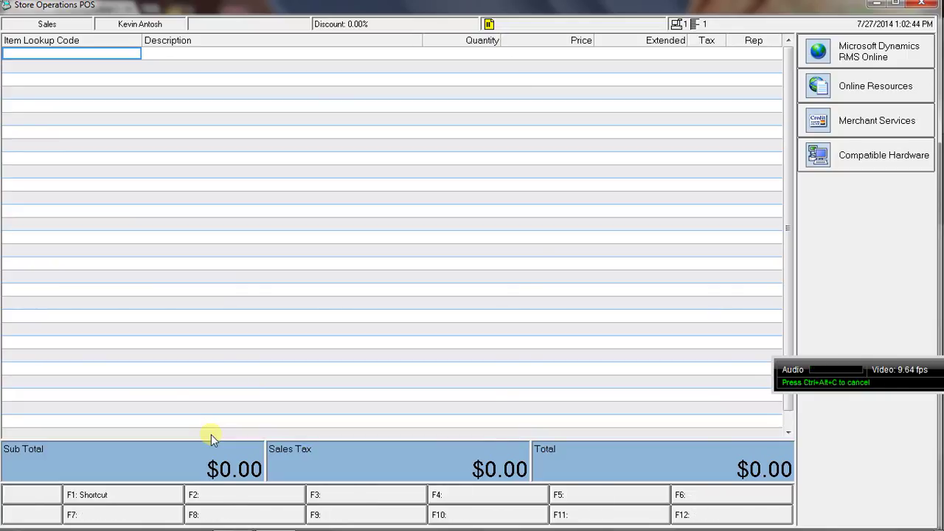
pyautogui.press('capslock')
pyautogui.press('ctrl')
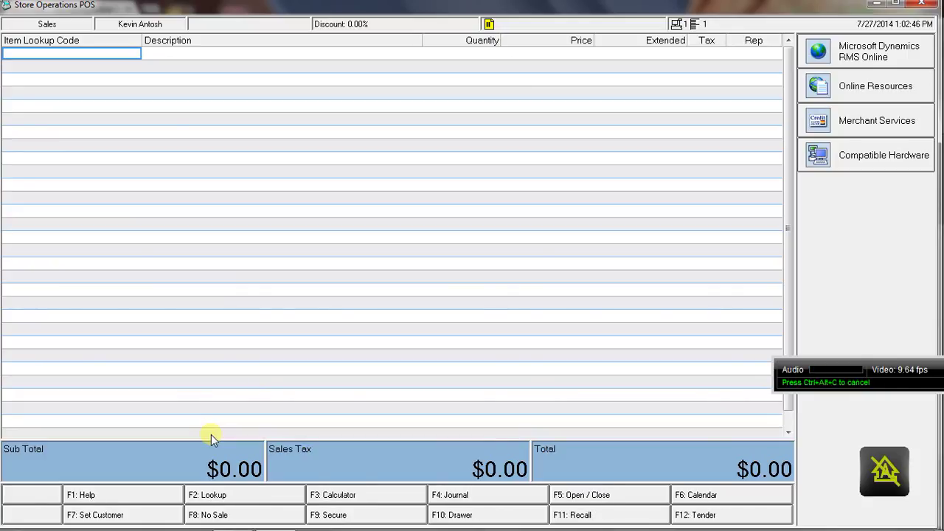
pyautogui.press('ctrl')
pyautogui.press('shift')
pyautogui.press('ctrl')
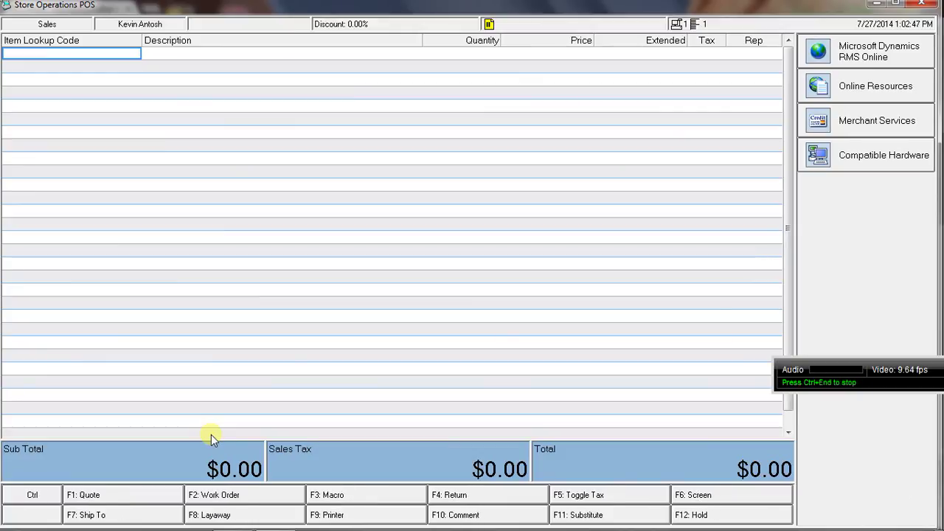
pyautogui.press('ctrl')
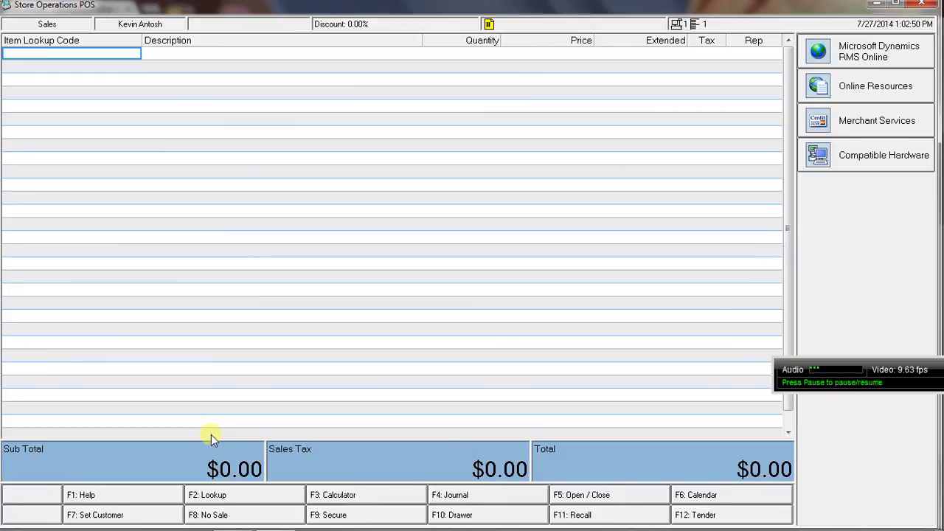
# - Recheck the functions available in the Alt and Shift sets, and return to the default function set
pyautogui.press('alt')
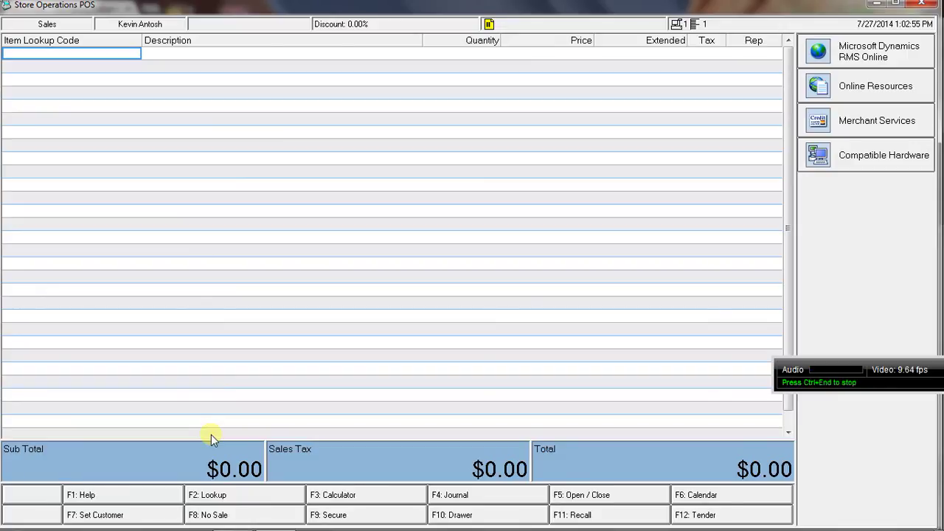
pyautogui.press('shift')
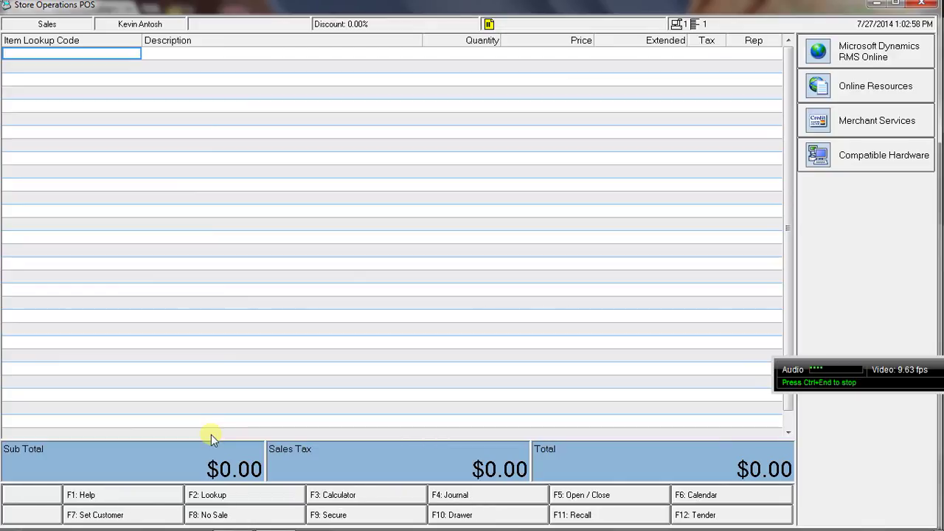
pyautogui.press('alt')
pyautogui.press('alt')
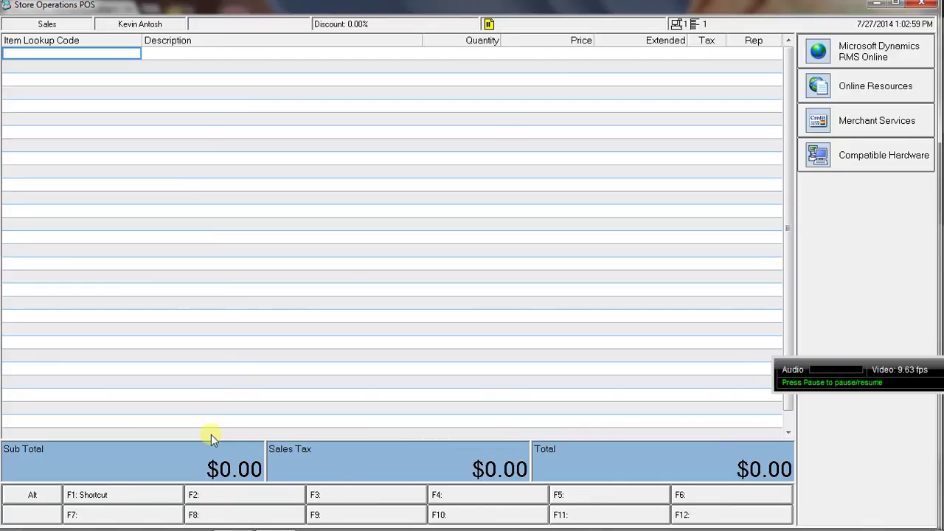
pyautogui.press('shift')
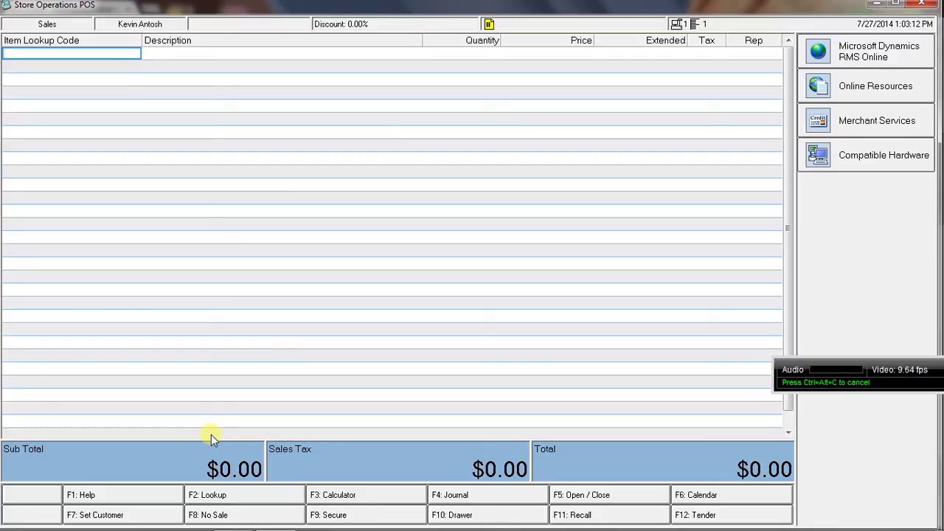
pyautogui.press('shift')
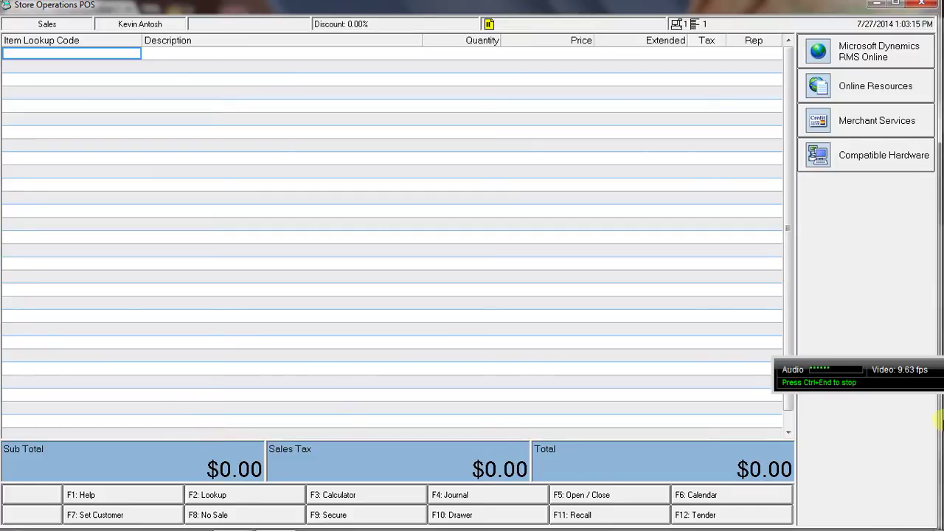
pyautogui.click(889, 379)
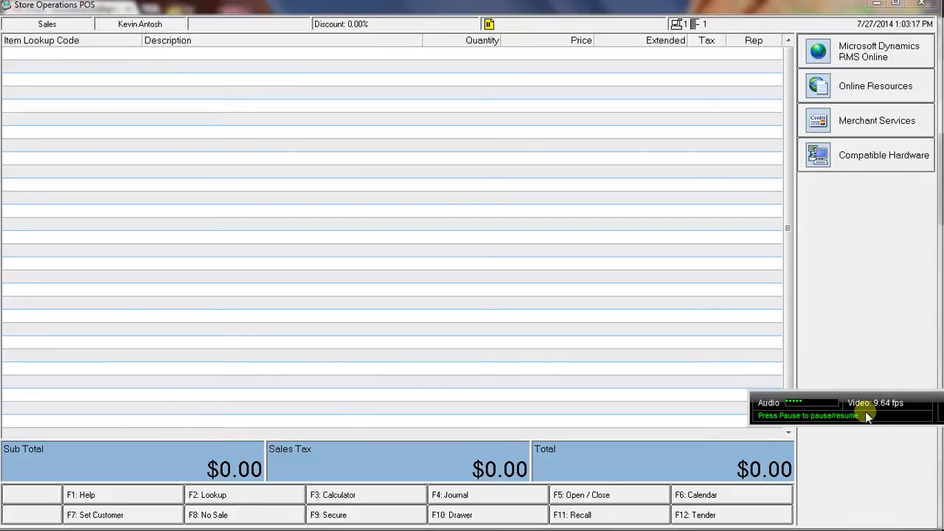